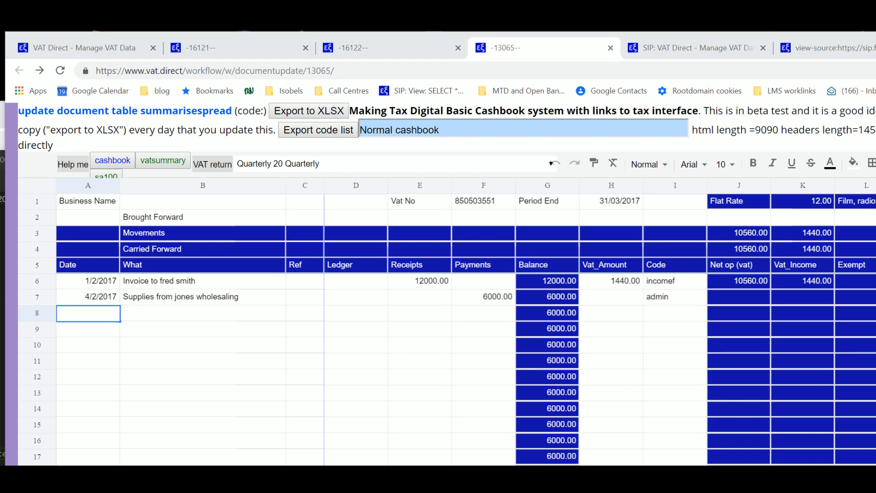
Step: Set the cashbook's VAT scheme to "Hotel or accommodation 10.5 Flat Rate"
{"action": "left_click", "coordinate": [387, 163]}
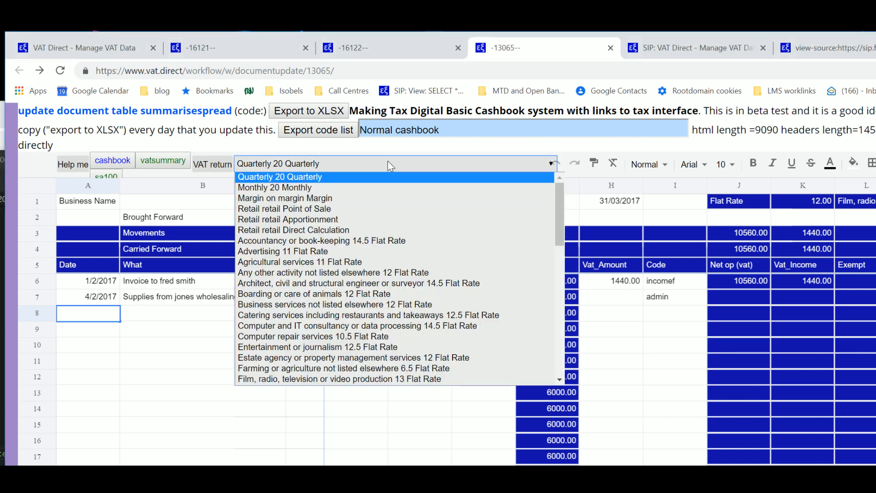
{"action": "left_click_drag", "start_coordinate": [560, 190], "coordinate": [556, 254]}
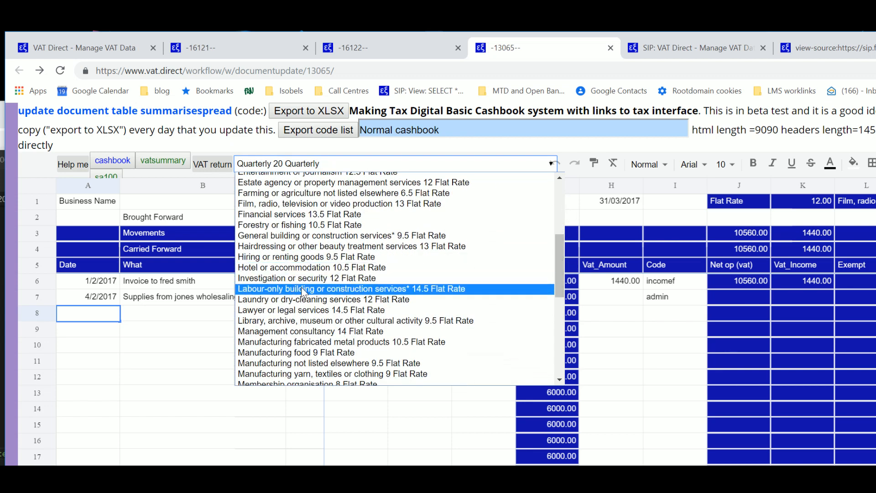
{"action": "left_click", "coordinate": [322, 268]}
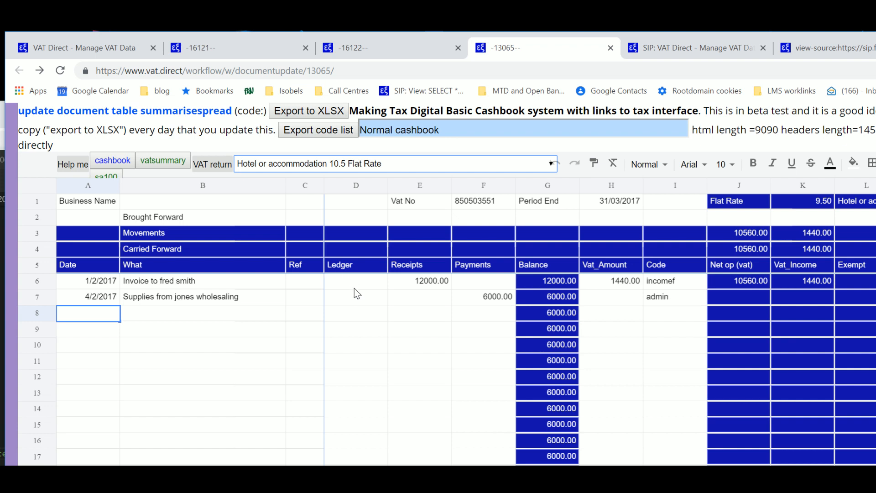
Step: Stop the help popups for this session
{"action": "left_click", "coordinate": [336, 213]}
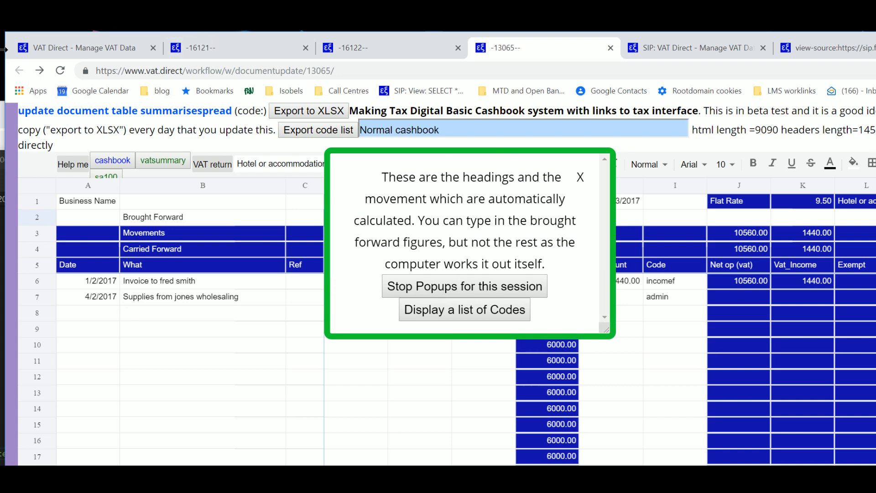
{"action": "mouse_move", "coordinate": [6, 49]}
{"action": "left_mouse_down"}
{"action": "mouse_move", "coordinate": [0, 64]}
{"action": "mouse_move", "coordinate": [0, 53]}
{"action": "mouse_move", "coordinate": [20, 54]}
{"action": "mouse_move", "coordinate": [3, 51]}
{"action": "left_mouse_up"}
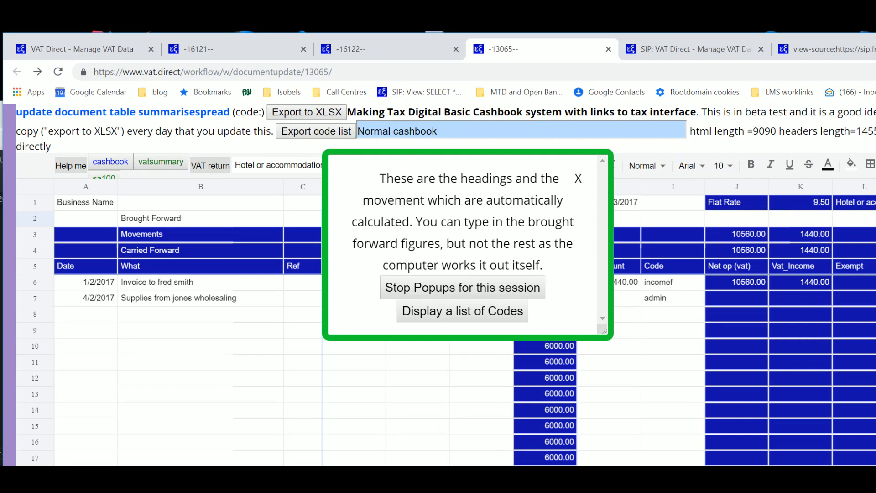
{"action": "left_click", "coordinate": [521, 287]}
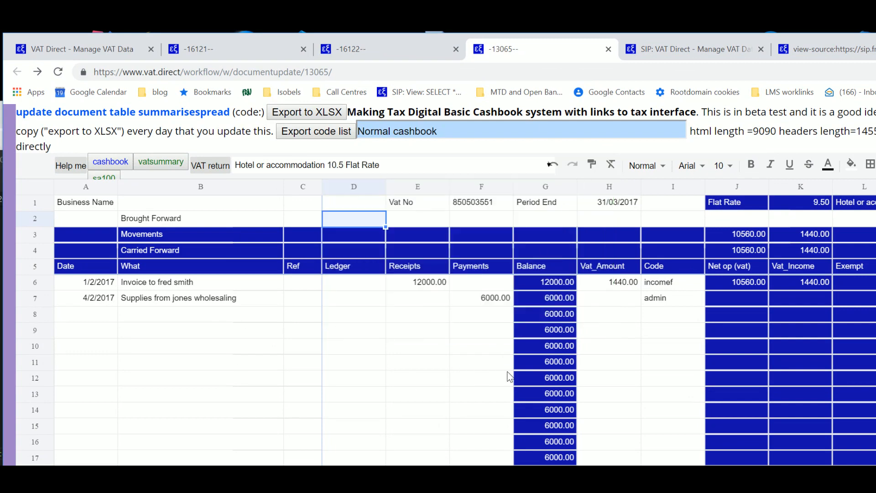
{"action": "left_click", "coordinate": [679, 290]}
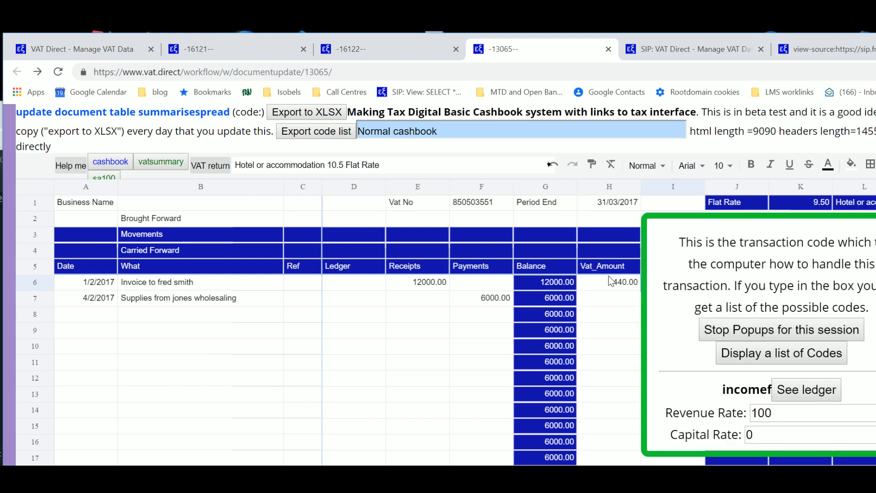
{"action": "left_click", "coordinate": [763, 336]}
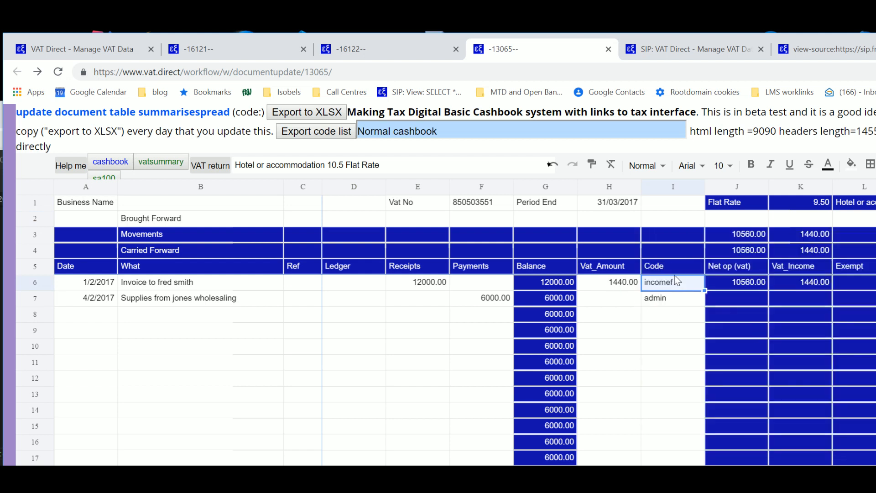
Step: Re-enter the code incomef for the invoice in row 6
{"action": "double_click", "coordinate": [675, 281]}
{"action": "key", "text": "Return"}
{"action": "key", "text": "BackSpace"}
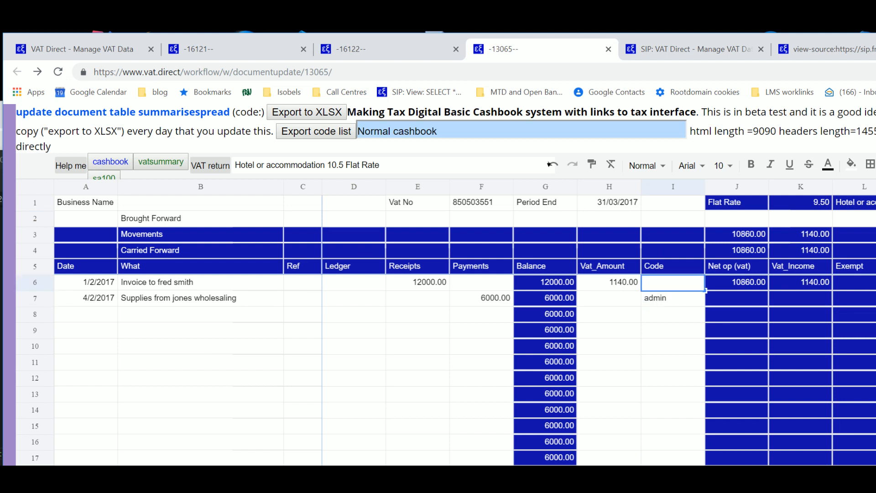
{"action": "type", "text": "inf"}
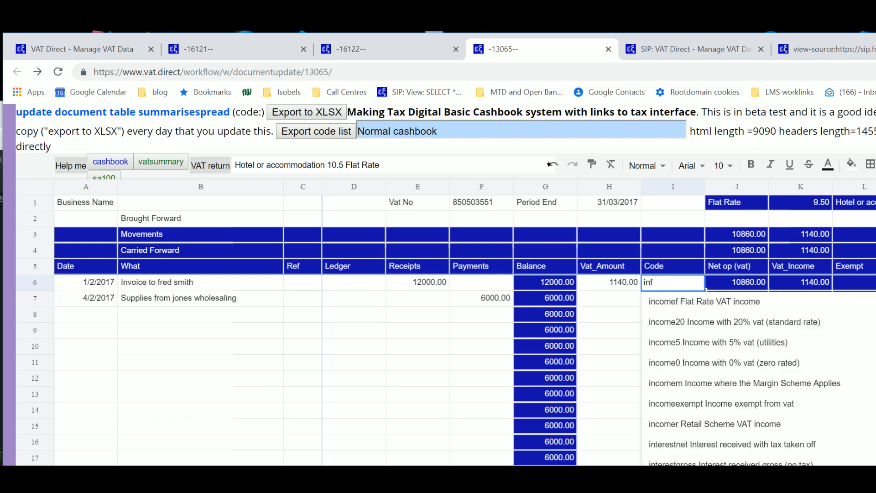
{"action": "key", "text": "Return"}
{"action": "left_click", "coordinate": [677, 283]}
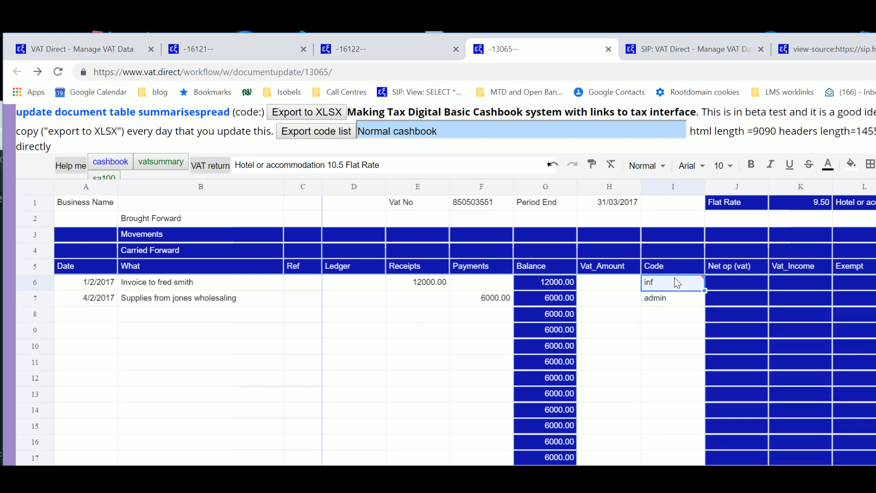
{"action": "type", "text": "incomef"}
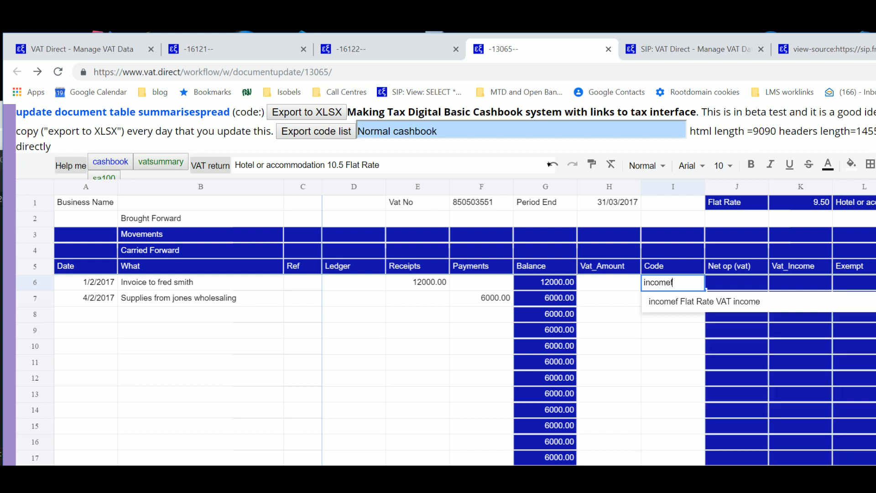
{"action": "key", "text": "Return"}
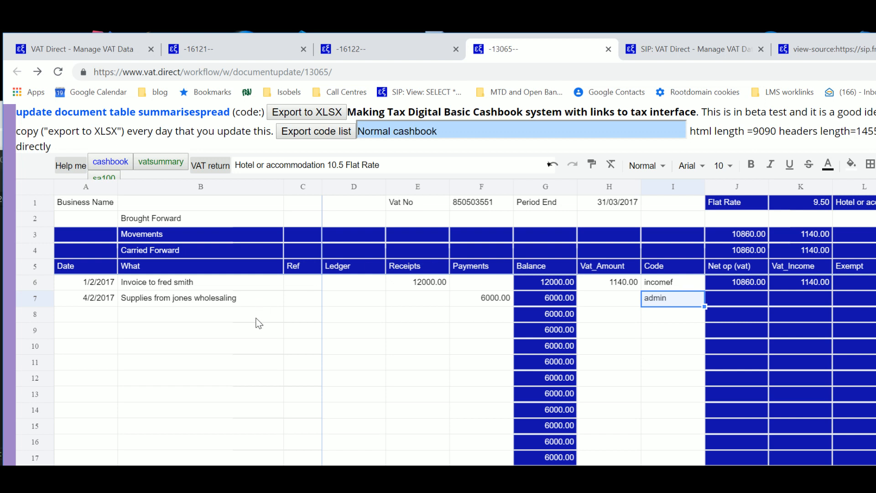
Step: Add a "Computer bought" transaction in row 8 with a payment of 3000
{"action": "left_click", "coordinate": [208, 319]}
{"action": "type", "text": "Computer bought"}
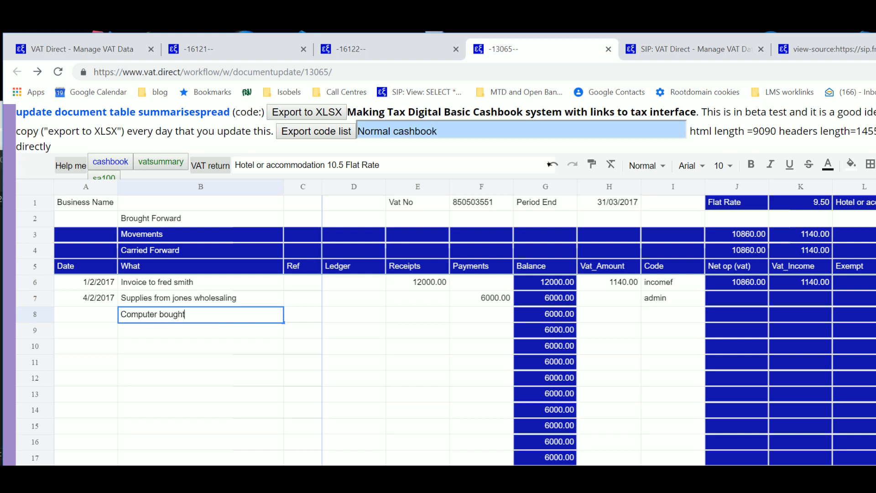
{"action": "key", "text": "Return"}
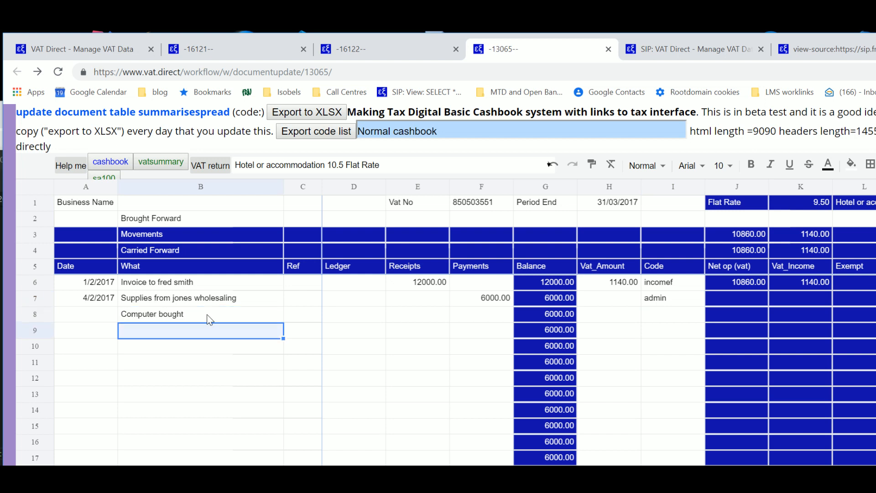
{"action": "left_click", "coordinate": [210, 318]}
{"action": "key", "text": "Tab"}
{"action": "key", "text": "Tab"}
{"action": "key", "text": "Tab"}
{"action": "key", "text": "Tab"}
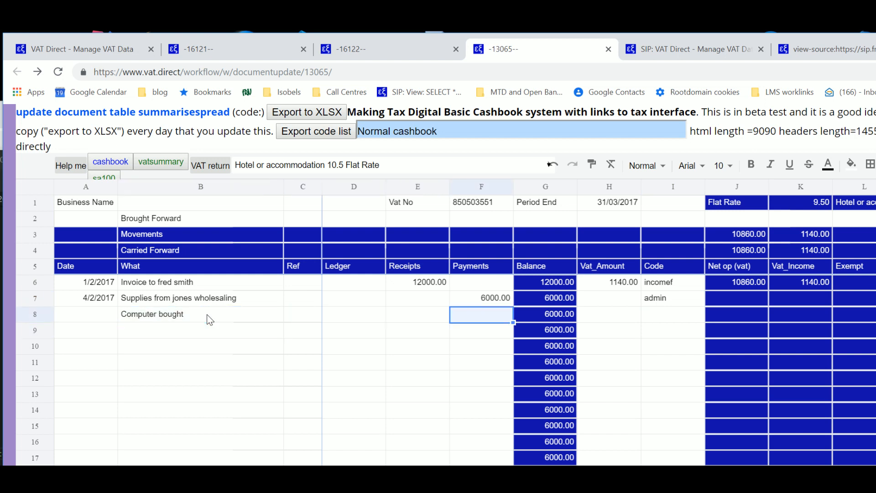
{"action": "type", "text": "3000"}
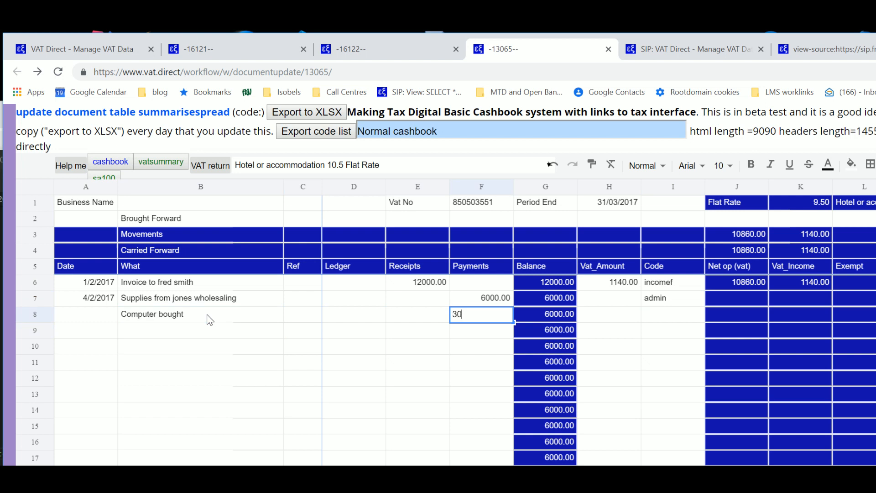
Step: Assign the code admin to the computer purchase in row 8
{"action": "key", "text": "Tab"}
{"action": "key", "text": "Tab"}
{"action": "key", "text": "Tab"}
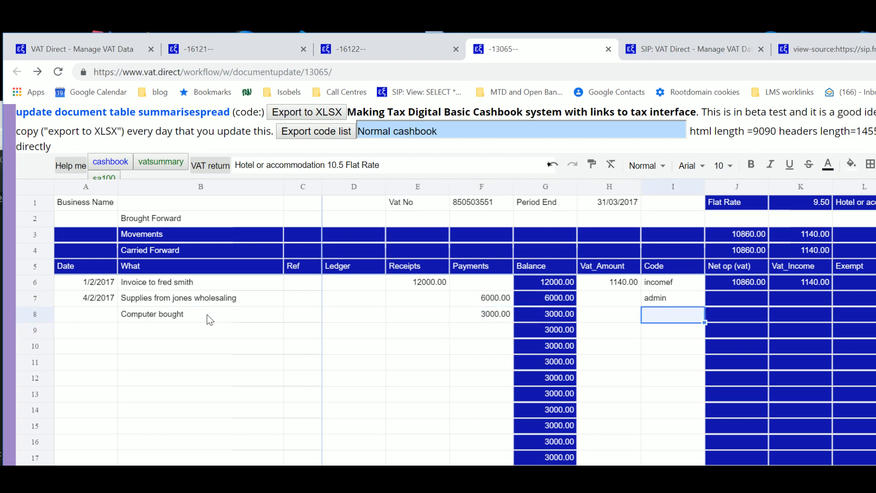
{"action": "type", "text": "admin"}
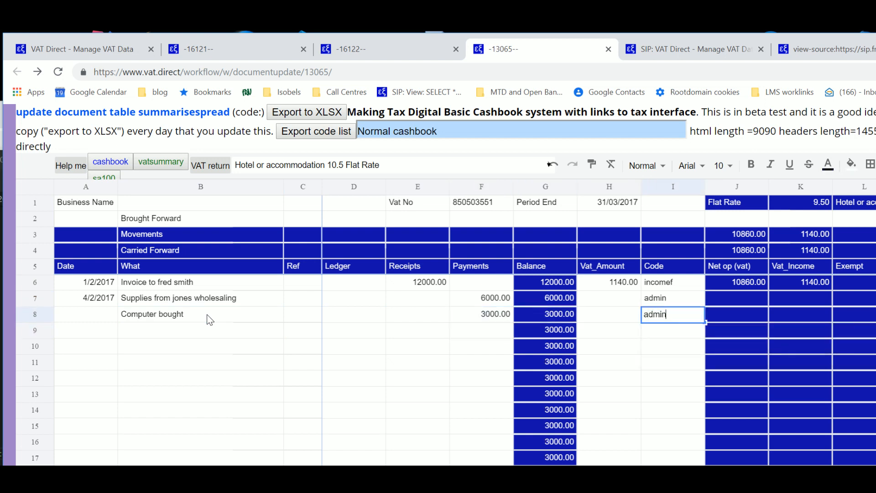
Step: Change the code of the supplies purchase in row 7 to stock
{"action": "key", "text": "Up"}
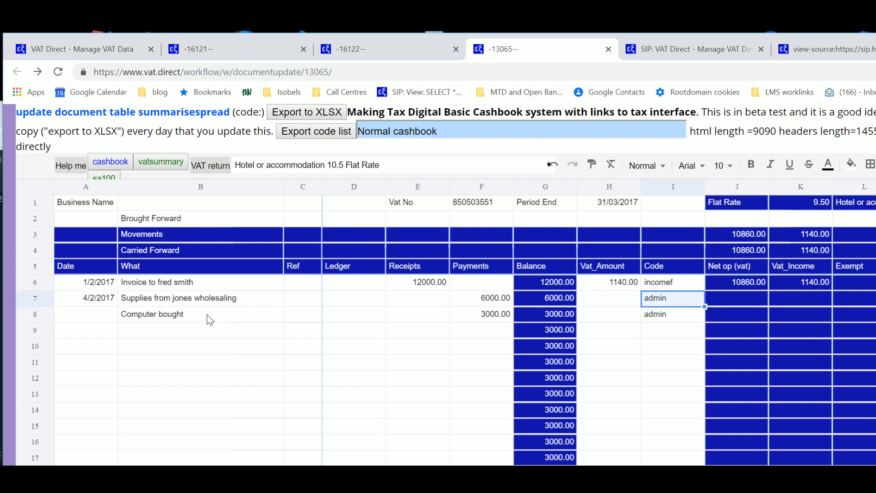
{"action": "type", "text": "stock"}
{"action": "key", "text": "Return"}
{"action": "key", "text": "Return"}
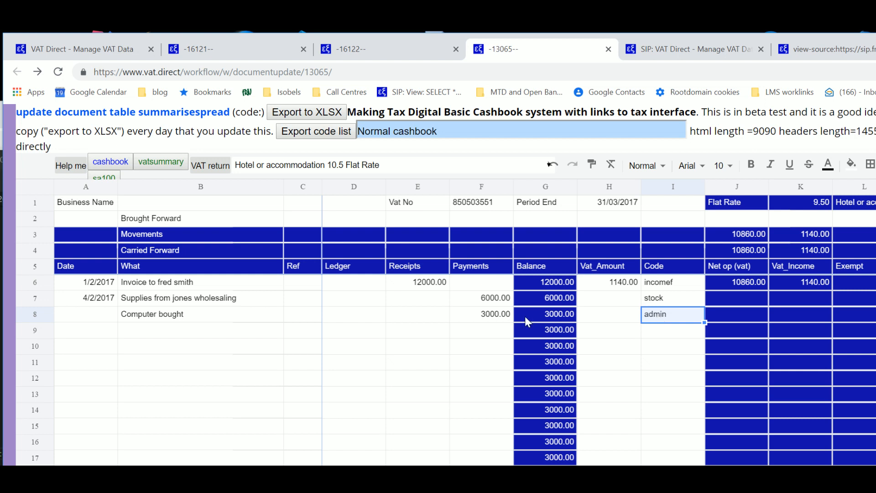
{"action": "left_click", "coordinate": [434, 336]}
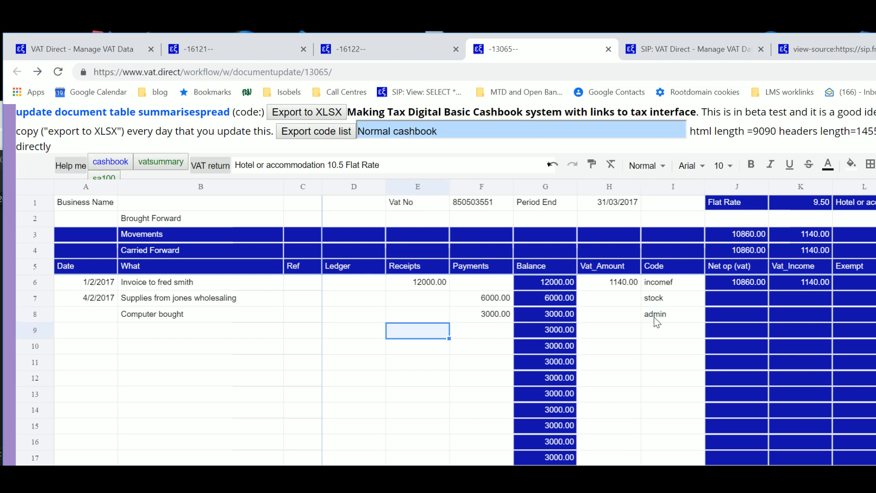
Step: Reload the cashbook and set Flat Rate Capital to "Claimable as capital" for the computer purchase's admin code
{"action": "left_click", "coordinate": [60, 73]}
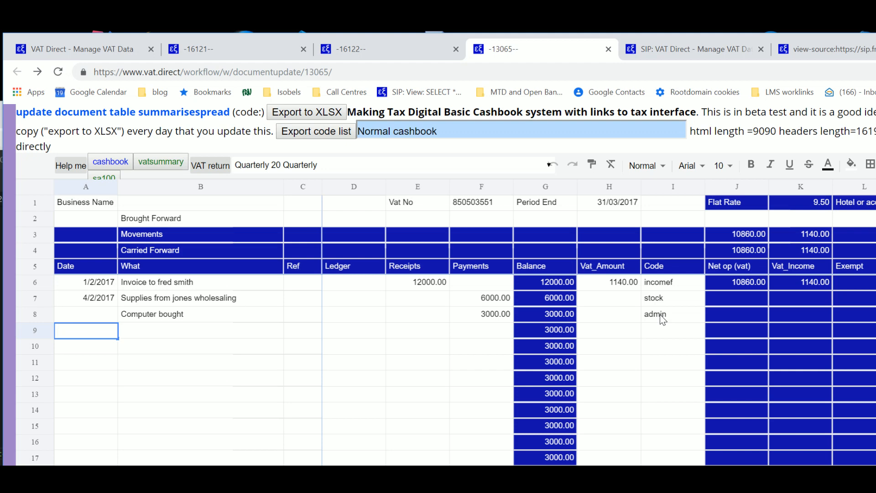
{"action": "left_click", "coordinate": [249, 361]}
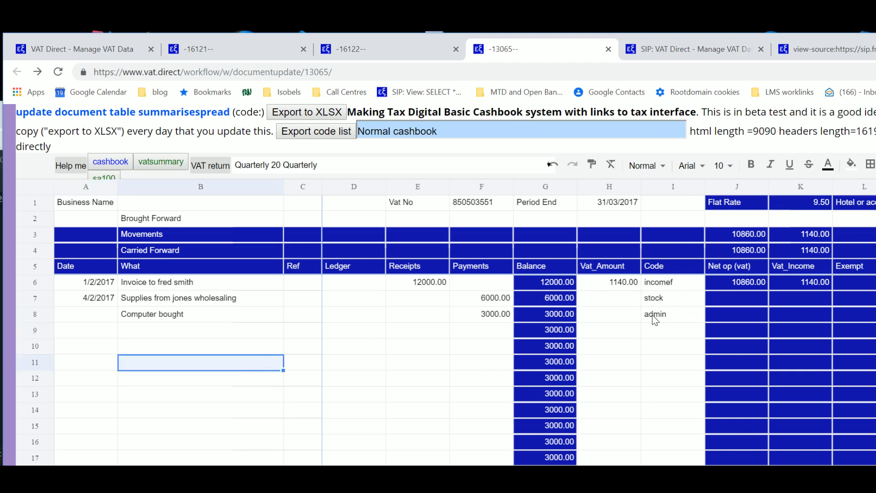
{"action": "mouse_move", "coordinate": [654, 319]}
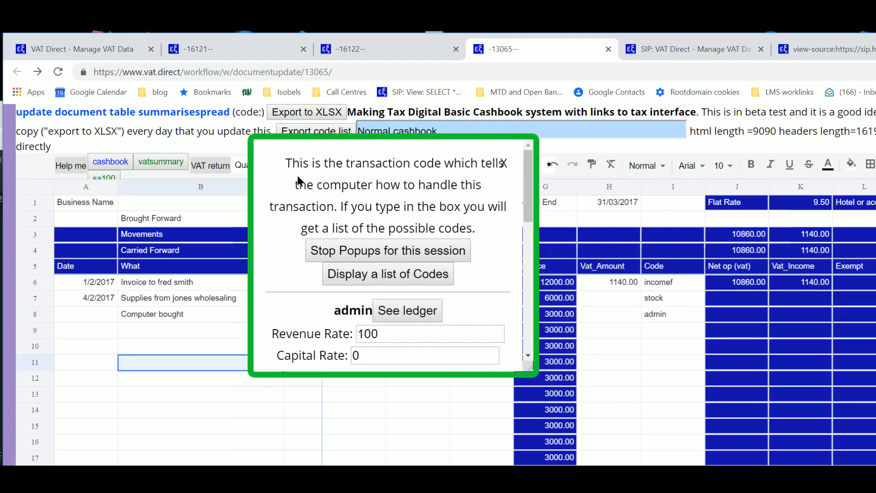
{"action": "left_click_drag", "start_coordinate": [525, 161], "coordinate": [526, 216]}
{"action": "left_click", "coordinate": [496, 235]}
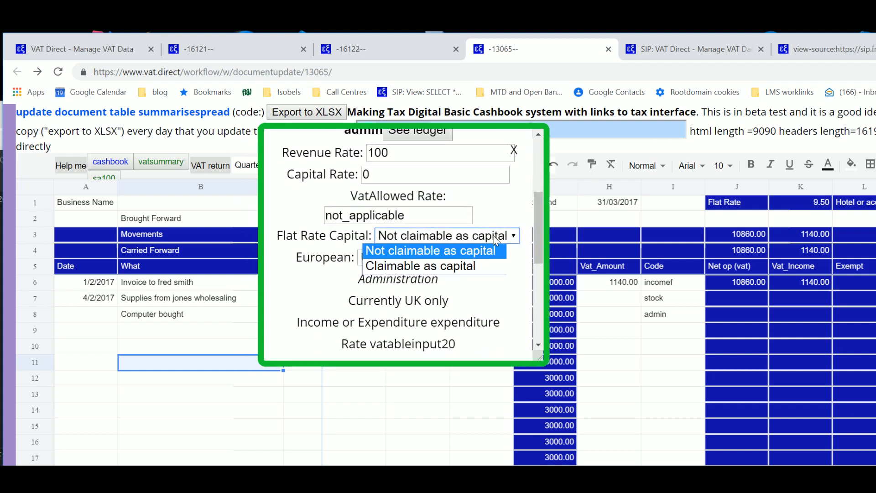
{"action": "left_click", "coordinate": [459, 266]}
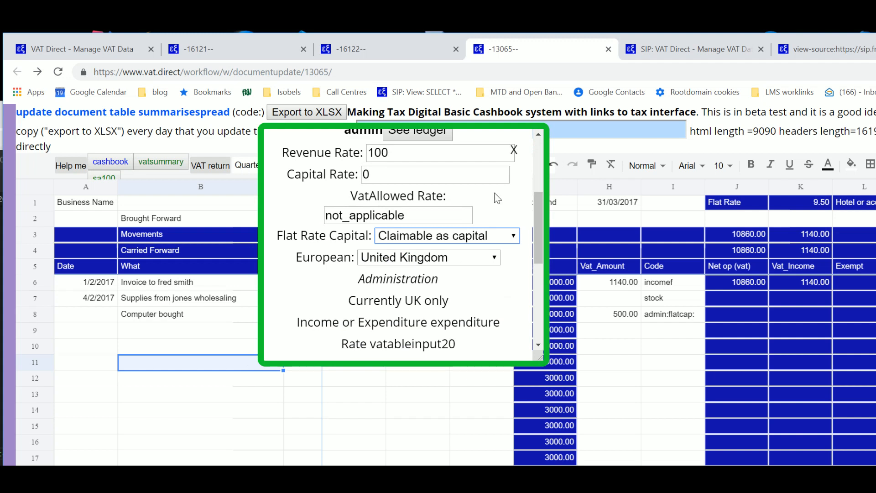
{"action": "left_click", "coordinate": [514, 150]}
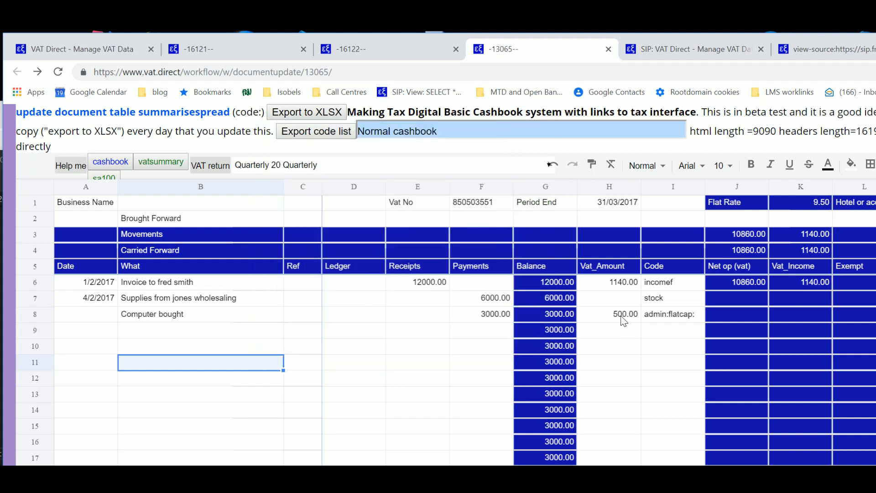
Step: Review the VAT return boxes in the vatsummary sheet and return to the cashbook sheet
{"action": "left_click", "coordinate": [154, 164]}
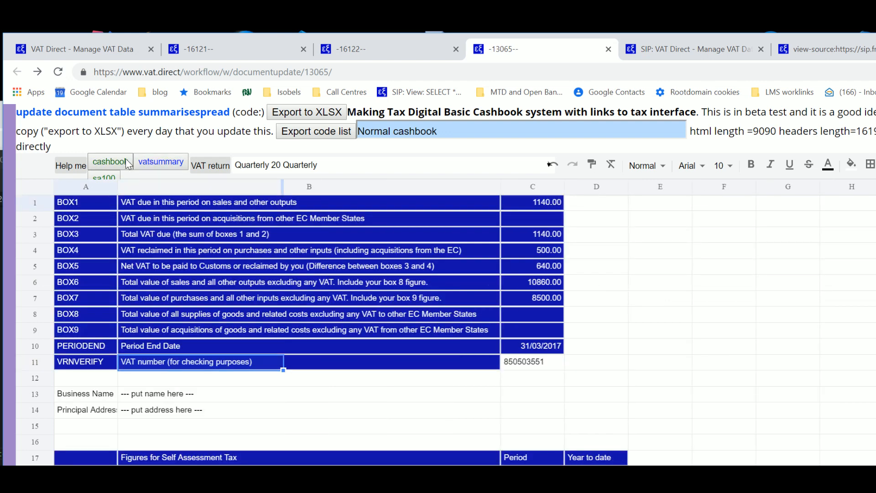
{"action": "left_click", "coordinate": [109, 163]}
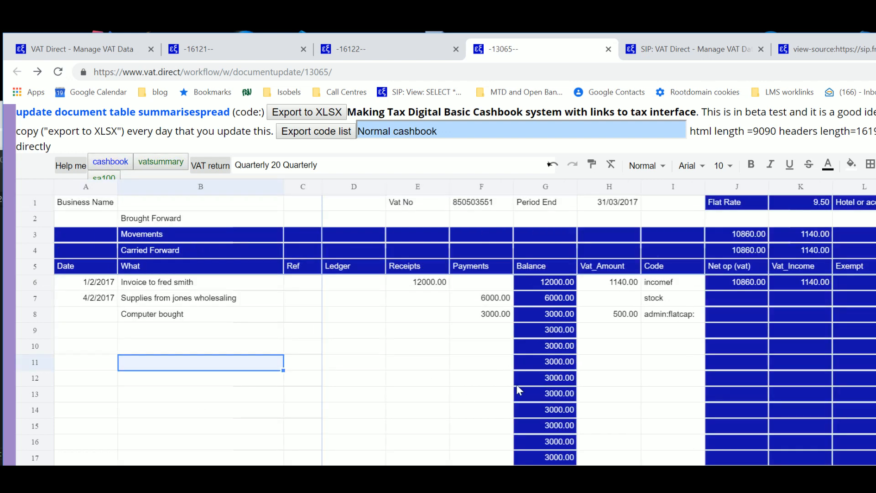
Step: Turn off the help popups again for this session
{"action": "mouse_move", "coordinate": [517, 387]}
{"action": "mouse_move", "coordinate": [722, 340]}
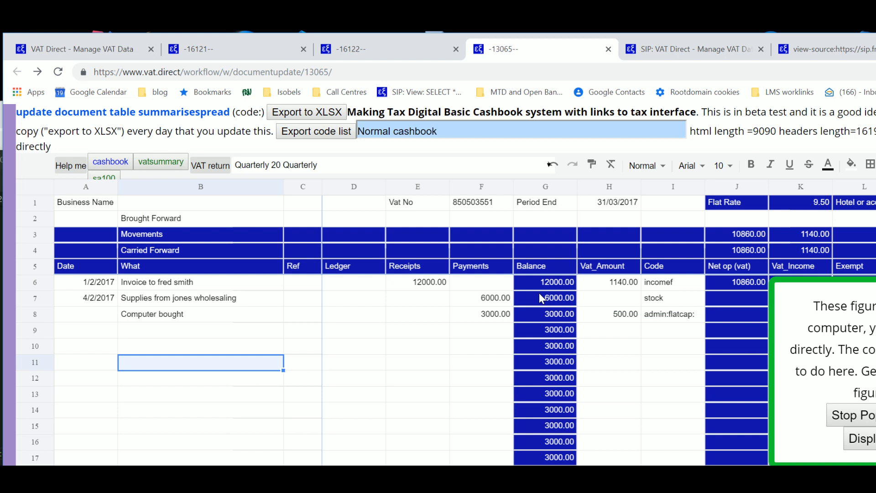
{"action": "mouse_move", "coordinate": [539, 296]}
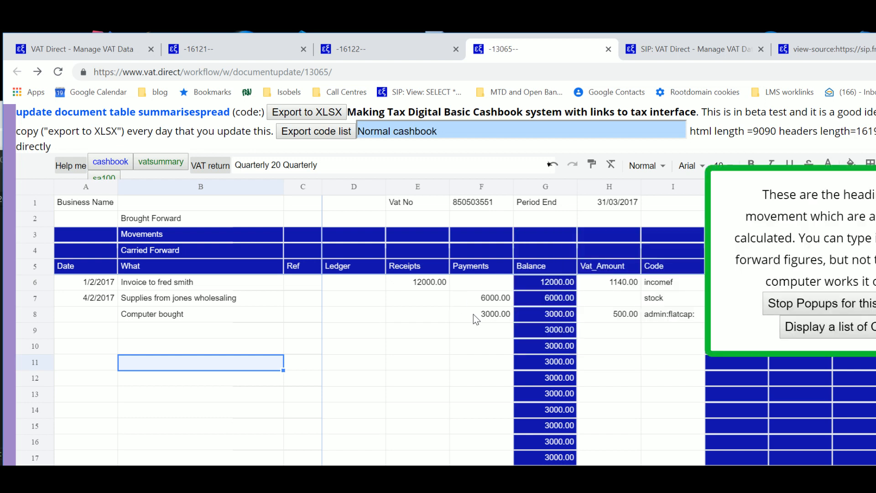
{"action": "left_click", "coordinate": [779, 305]}
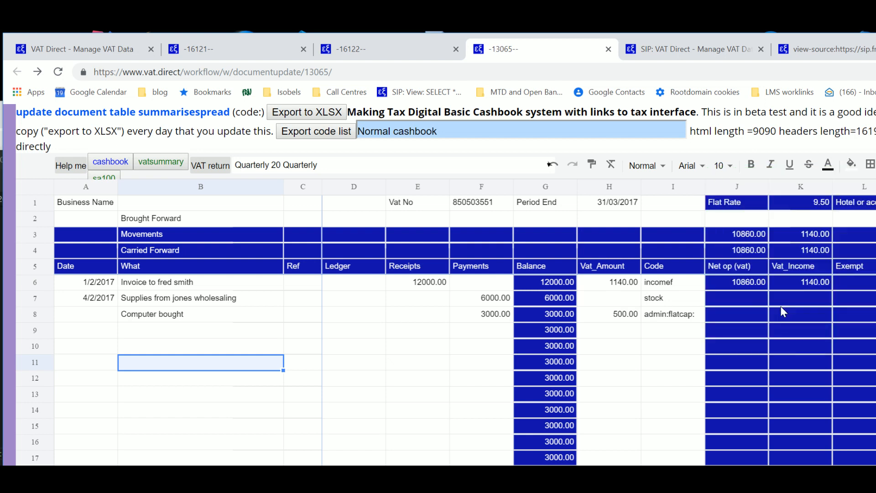
Step: Set the computer purchase's payment to 2000 and re-confirm its code so the VAT amount recalculates
{"action": "double_click", "coordinate": [491, 319]}
{"action": "key", "text": "BackSpace"}
{"action": "key", "text": "BackSpace"}
{"action": "key", "text": "BackSpace"}
{"action": "key", "text": "BackSpace"}
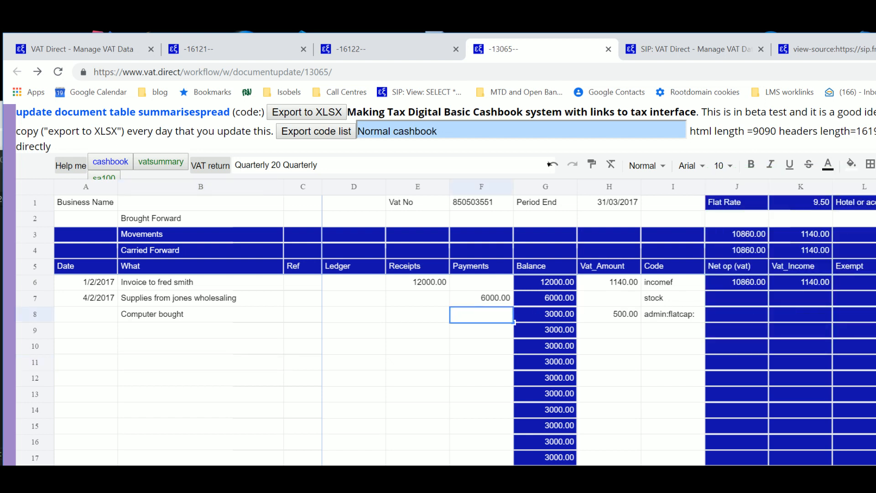
{"action": "type", "text": "2000"}
{"action": "key", "text": "Return"}
{"action": "key", "text": "Down"}
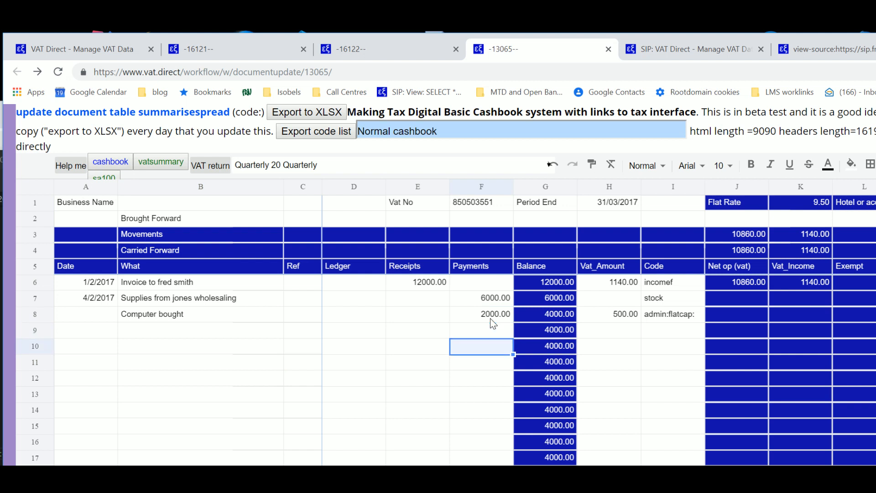
{"action": "double_click", "coordinate": [677, 317]}
{"action": "key", "text": "Return"}
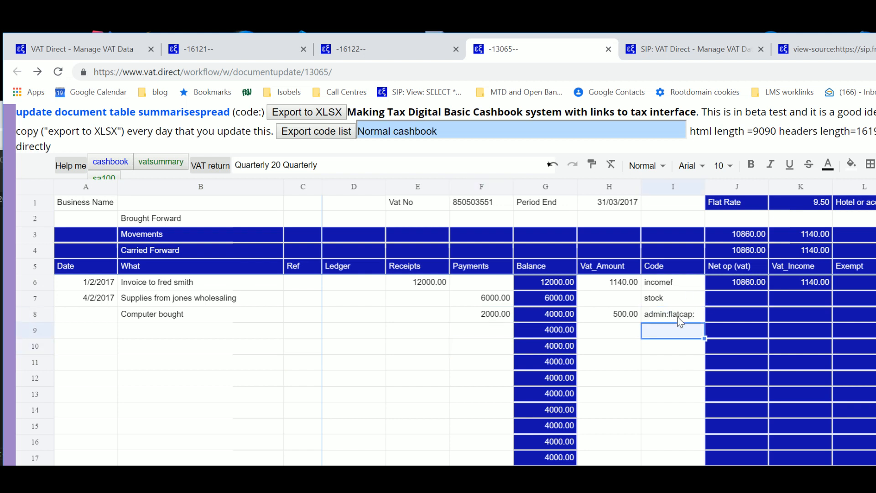
Step: Set the computer purchase's payment in row 8 to 1800
{"action": "key", "text": "Up"}
{"action": "key", "text": "Left"}
{"action": "key", "text": "Left"}
{"action": "key", "text": "Left"}
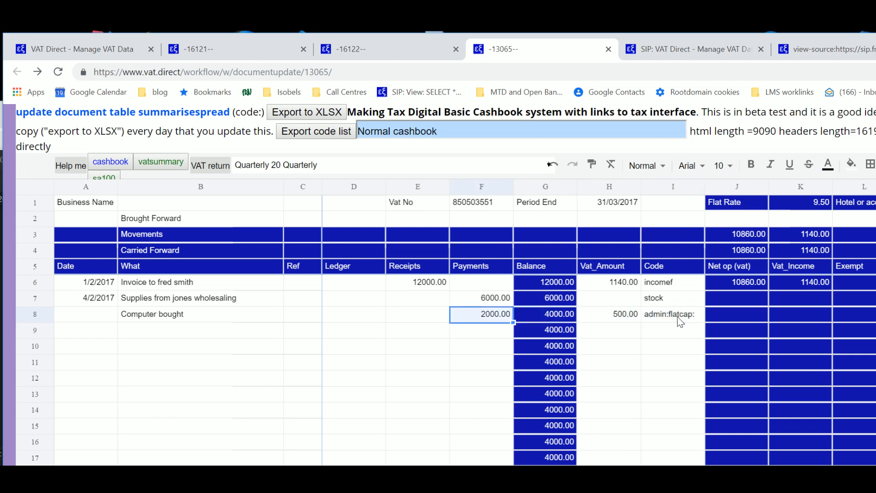
{"action": "key", "text": "Return"}
{"action": "key", "text": "BackSpace"}
{"action": "key", "text": "BackSpace"}
{"action": "key", "text": "BackSpace"}
{"action": "key", "text": "BackSpace"}
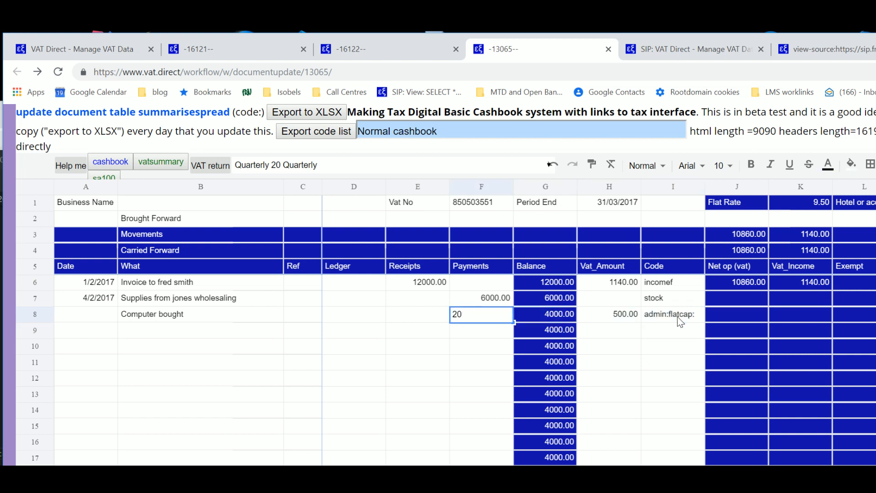
{"action": "type", "text": "19"}
{"action": "key", "text": "BackSpace"}
{"action": "type", "text": "800"}
{"action": "key", "text": "Return"}
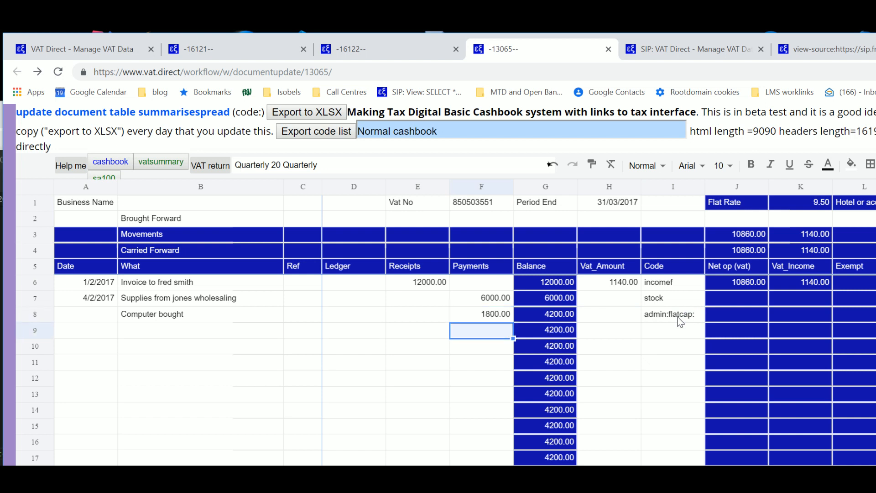